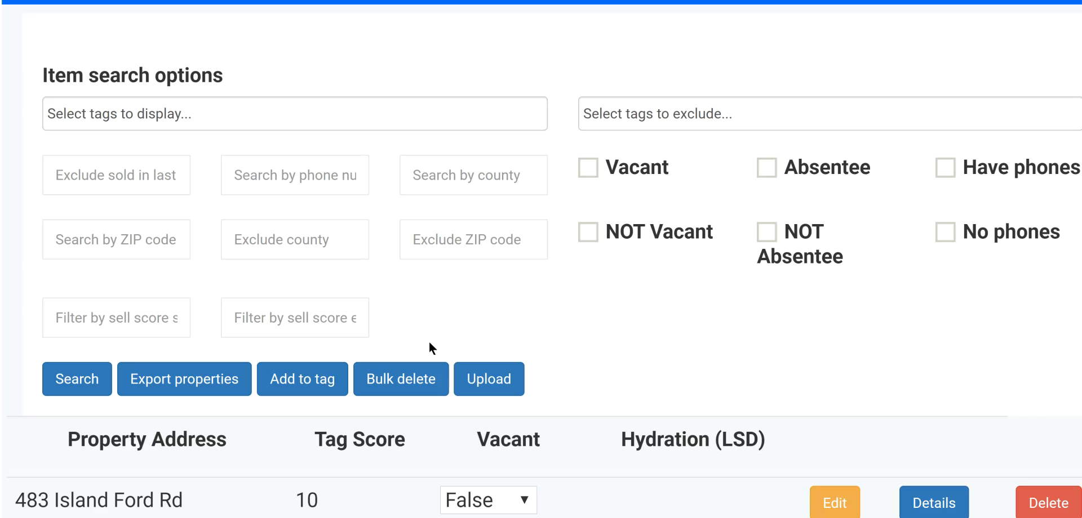
- Search the property list for items with the LeadSherpa Upload tag
{"action": "left_click", "coordinate": [160, 109]}
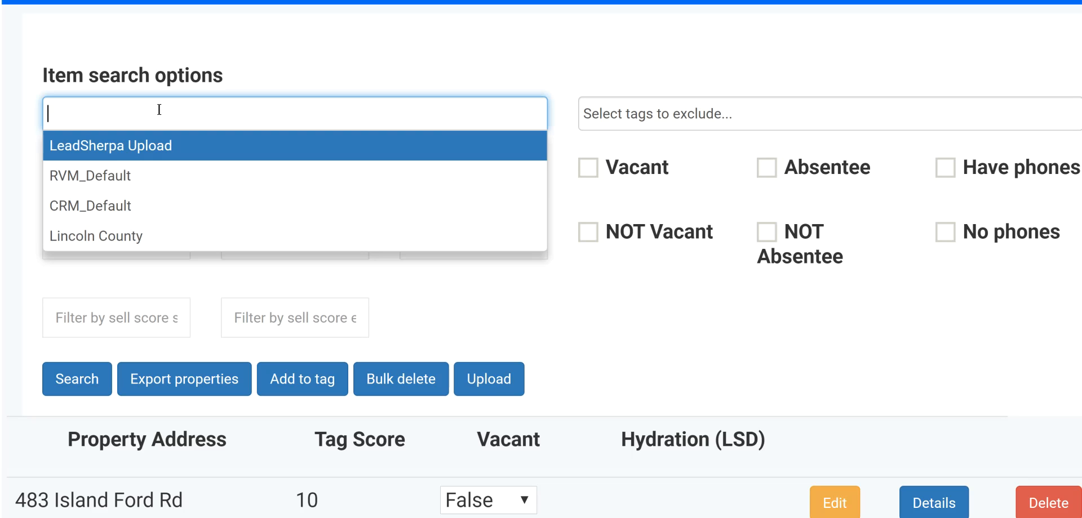
{"action": "left_click", "coordinate": [156, 146]}
{"action": "left_click", "coordinate": [92, 376]}
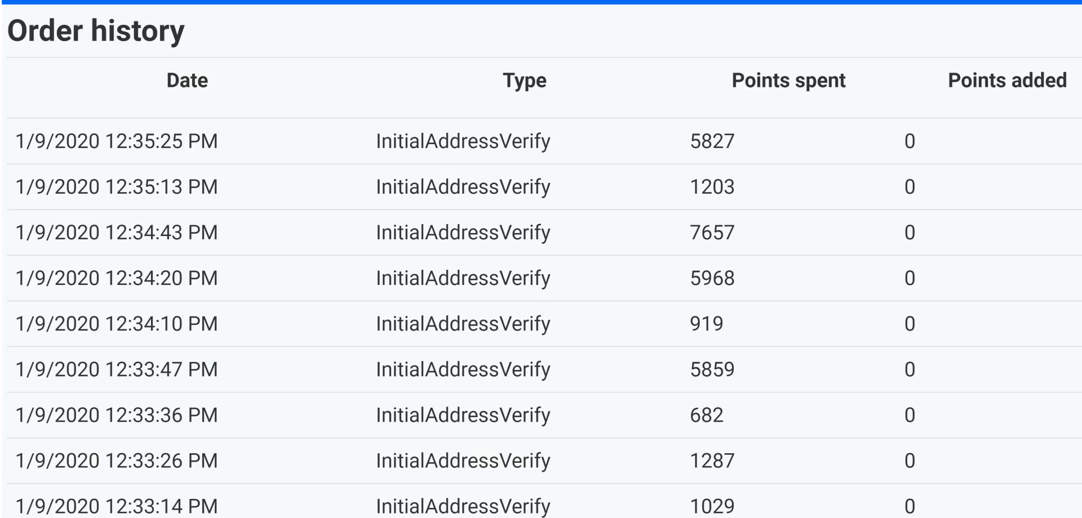
- Examine the points spent on each InitialAddressVerify entry in the order history
{"action": "left_click_drag", "start_coordinate": [46, 142], "coordinate": [744, 145]}
{"action": "left_click", "coordinate": [684, 143]}
{"action": "double_click", "coordinate": [694, 141]}
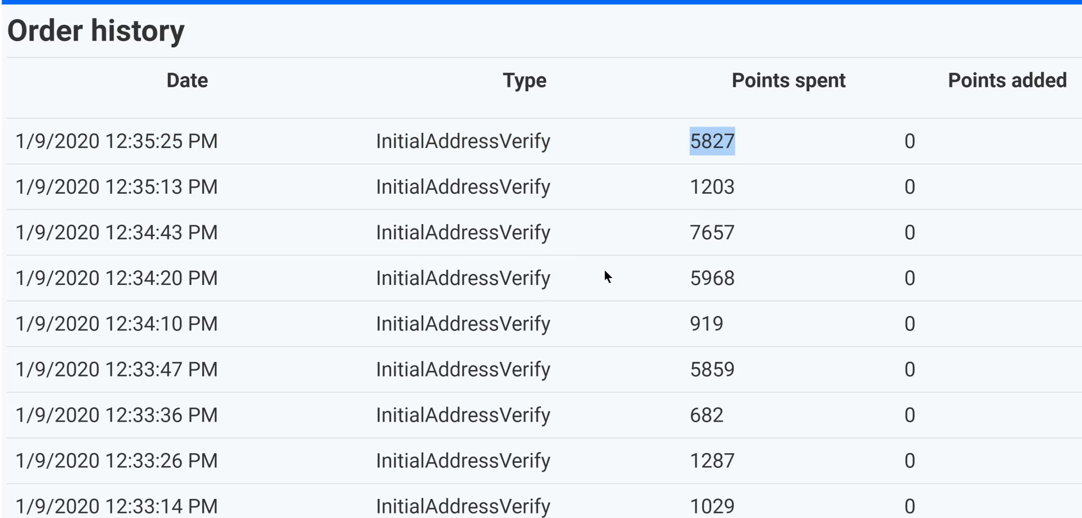
{"action": "scroll", "coordinate": [321, 283], "scroll_direction": "down", "scroll_amount": 15}
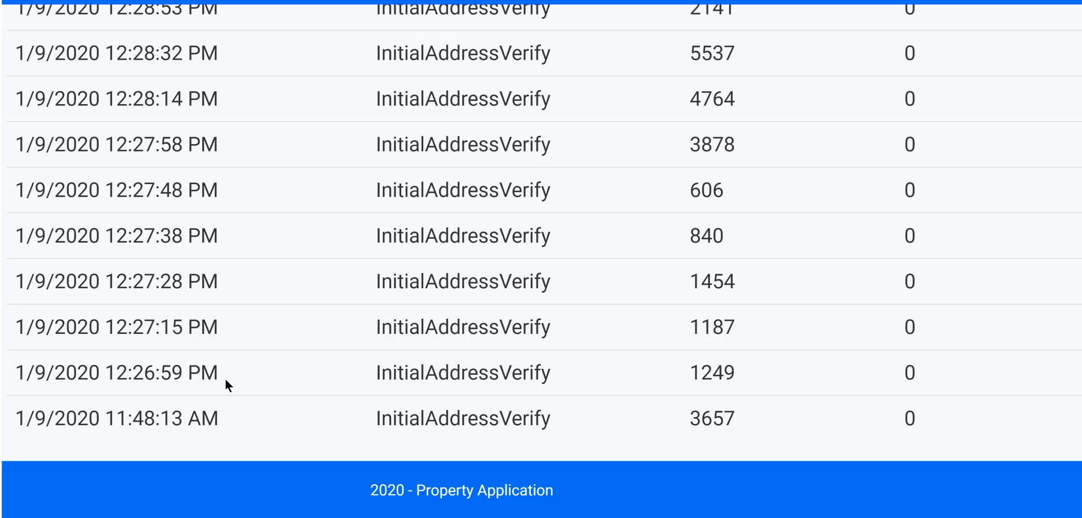
{"action": "scroll", "coordinate": [224, 377], "scroll_direction": "up", "scroll_amount": 15}
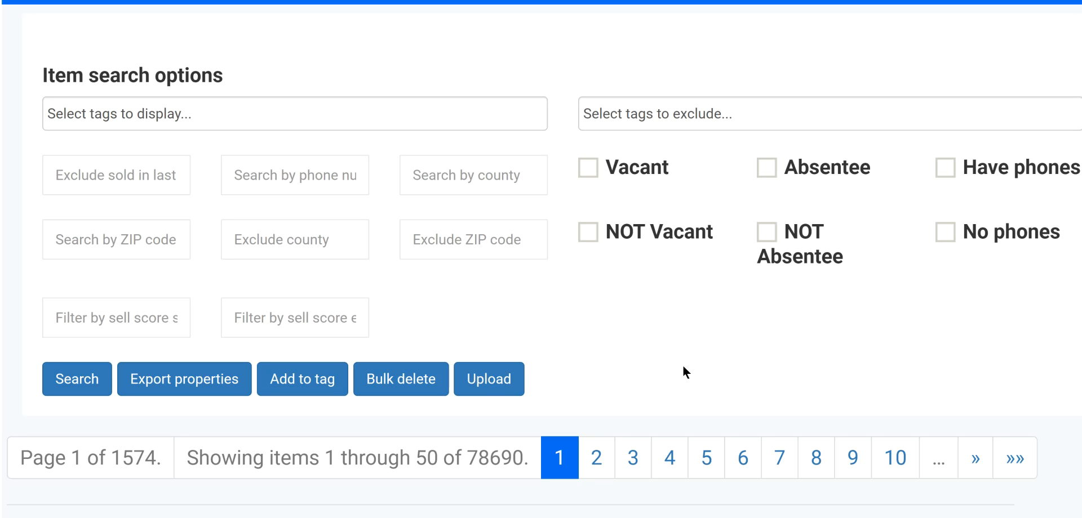
- Review the first page of property results, including the tag scores, vacancy values and Hydration (LSD) column
{"action": "scroll", "coordinate": [686, 371], "scroll_direction": "down", "scroll_amount": 5}
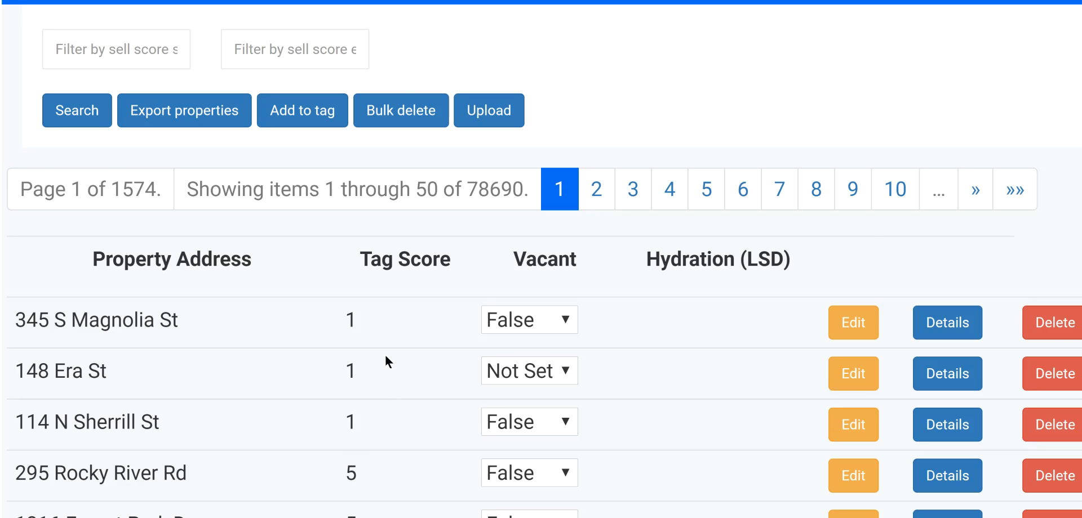
{"action": "scroll", "coordinate": [386, 361], "scroll_direction": "down", "scroll_amount": 5}
{"action": "scroll", "coordinate": [390, 378], "scroll_direction": "down", "scroll_amount": 5}
{"action": "scroll", "coordinate": [393, 393], "scroll_direction": "down", "scroll_amount": 20}
{"action": "scroll", "coordinate": [394, 454], "scroll_direction": "up", "scroll_amount": 15}
{"action": "scroll", "coordinate": [395, 444], "scroll_direction": "up", "scroll_amount": 3}
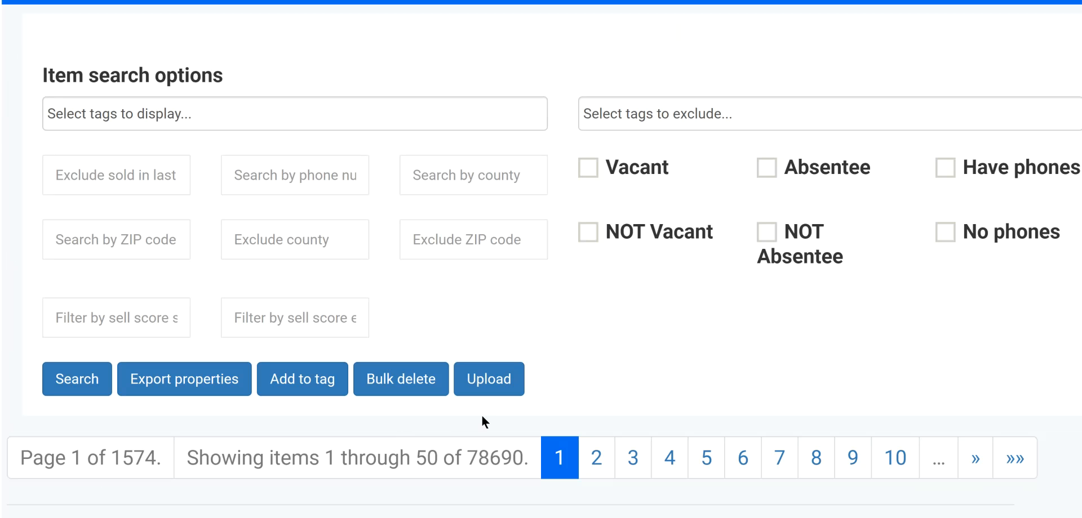
{"action": "scroll", "coordinate": [463, 417], "scroll_direction": "down", "scroll_amount": 3}
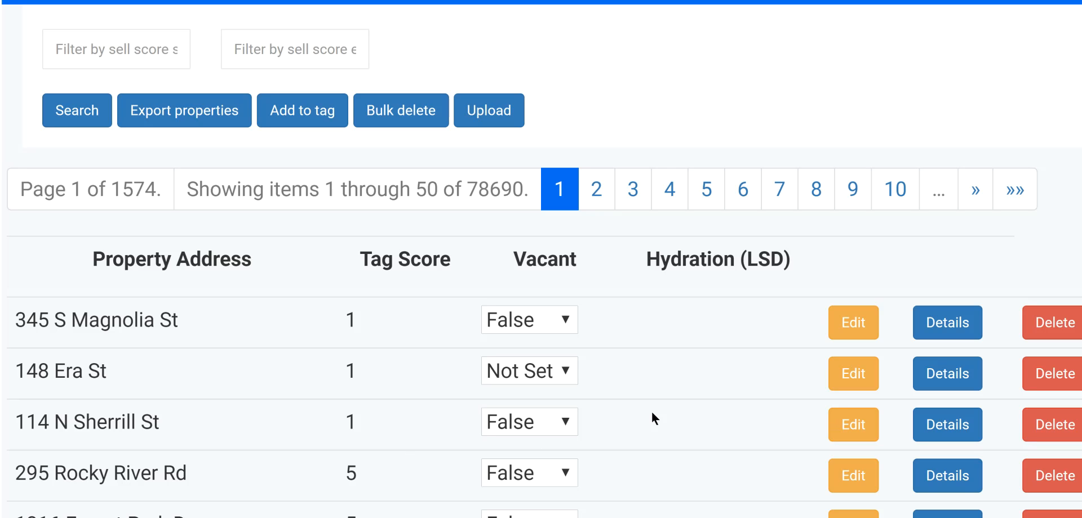
{"action": "left_click_drag", "start_coordinate": [646, 261], "coordinate": [776, 261]}
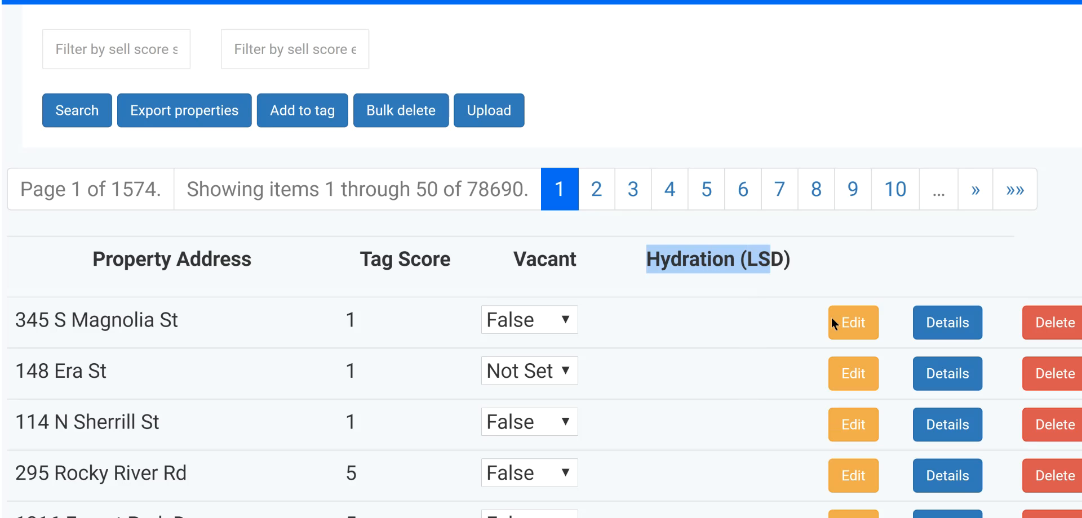
- Open the first listed property's details, examine its owner contacts and purchased contacts, and return to the property list
{"action": "left_click", "coordinate": [958, 323]}
{"action": "scroll", "coordinate": [742, 344], "scroll_direction": "down", "scroll_amount": 5}
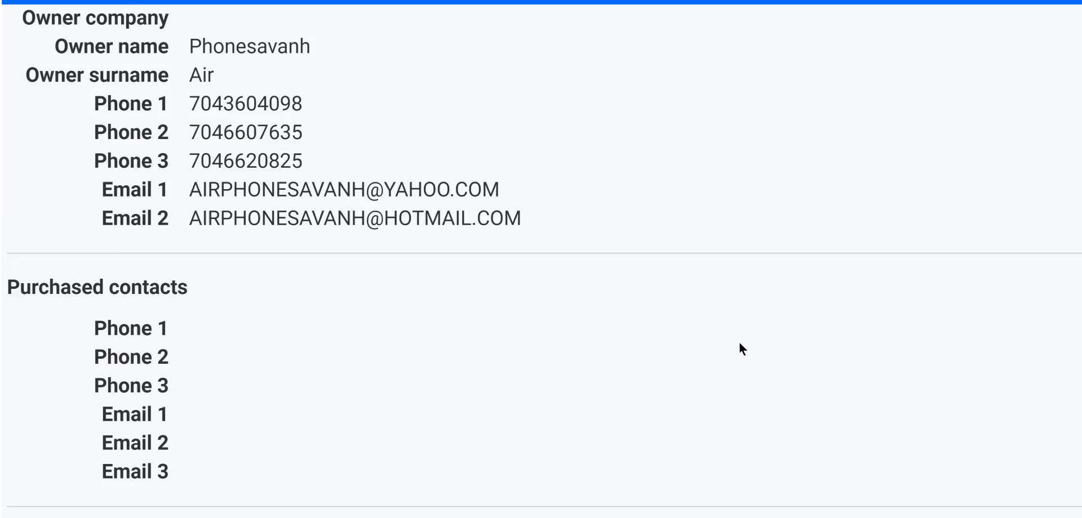
{"action": "scroll", "coordinate": [742, 349], "scroll_direction": "down", "scroll_amount": 6}
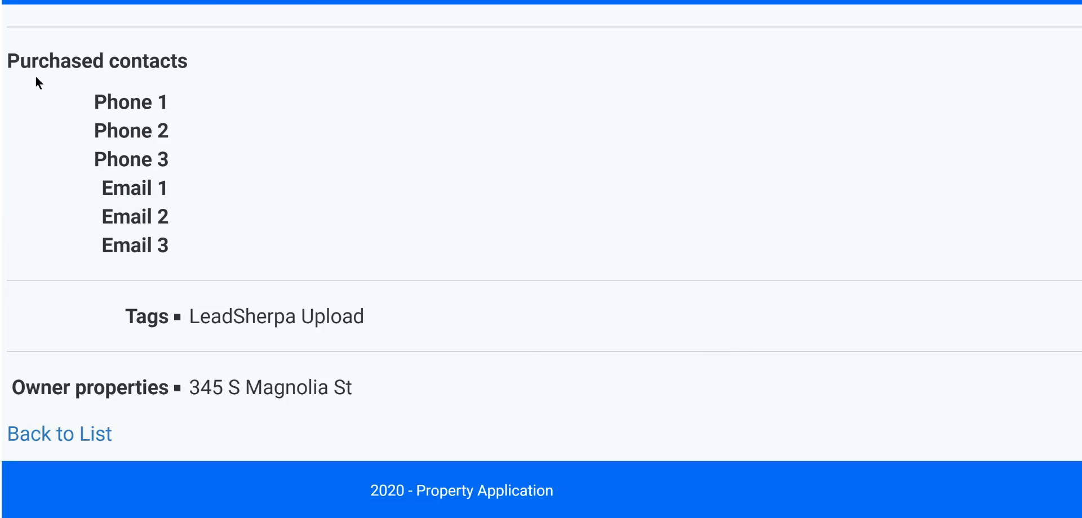
{"action": "left_click_drag", "start_coordinate": [7, 61], "coordinate": [188, 65]}
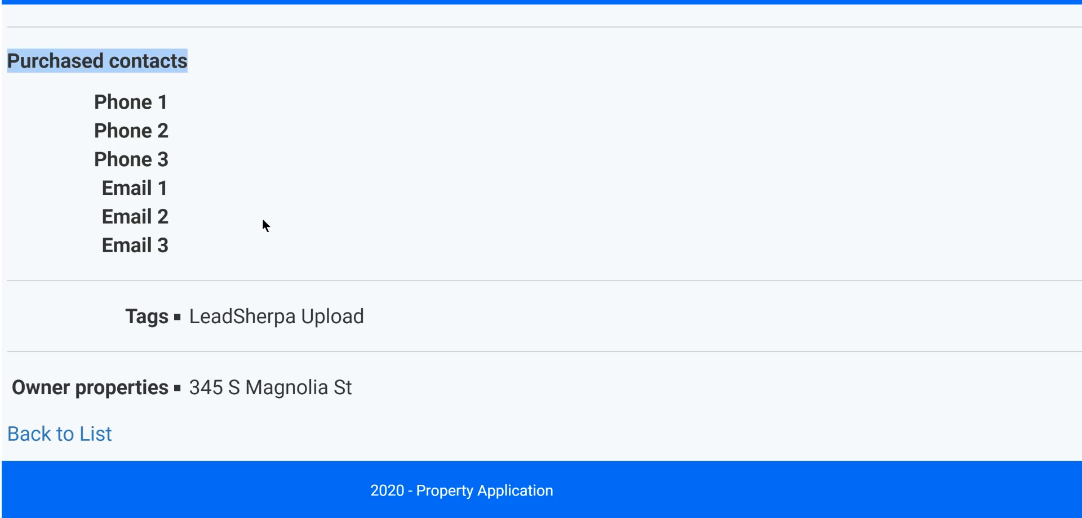
{"action": "scroll", "coordinate": [261, 218], "scroll_direction": "up", "scroll_amount": 5}
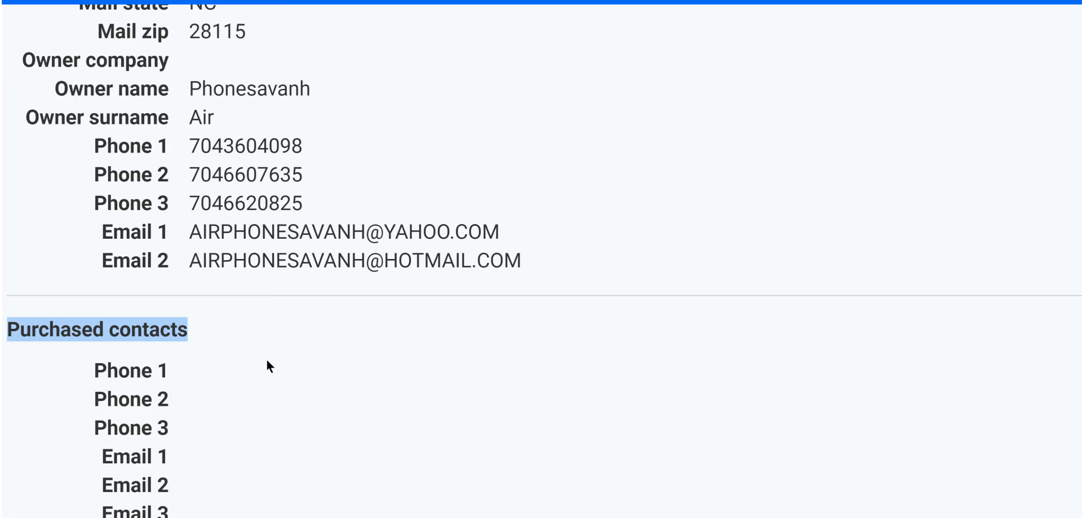
{"action": "scroll", "coordinate": [272, 373], "scroll_direction": "down", "scroll_amount": 5}
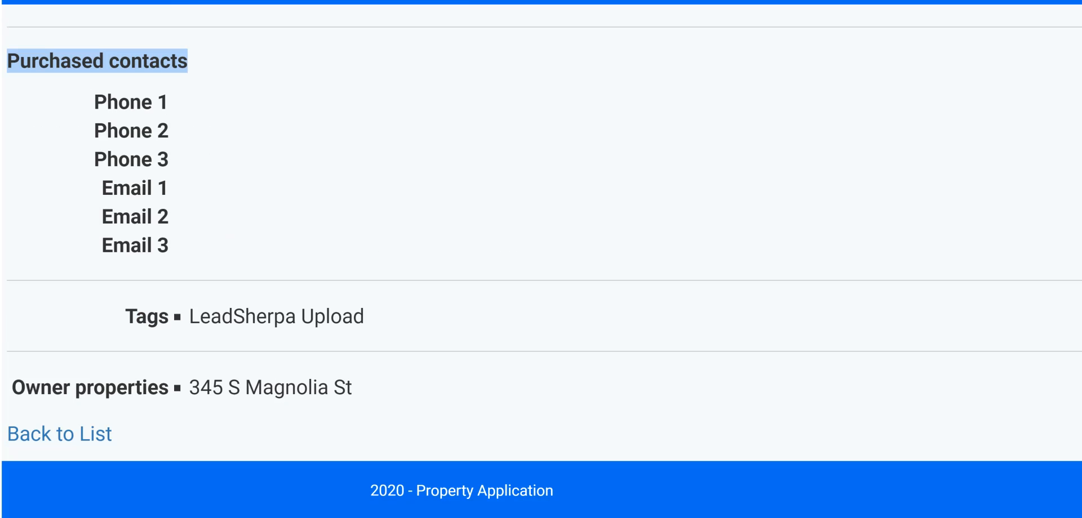
{"action": "key", "text": "alt+Left"}
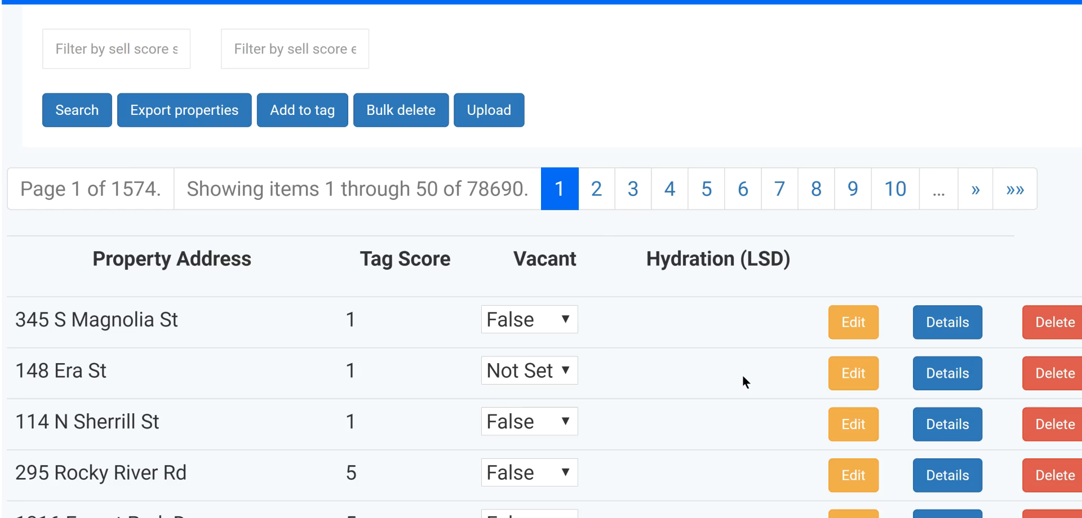
- Review the ringless voice mail campaign form, including the campaign duration choices, property tag and weekly voice message settings
{"action": "scroll", "coordinate": [742, 374], "scroll_direction": "up", "scroll_amount": 5}
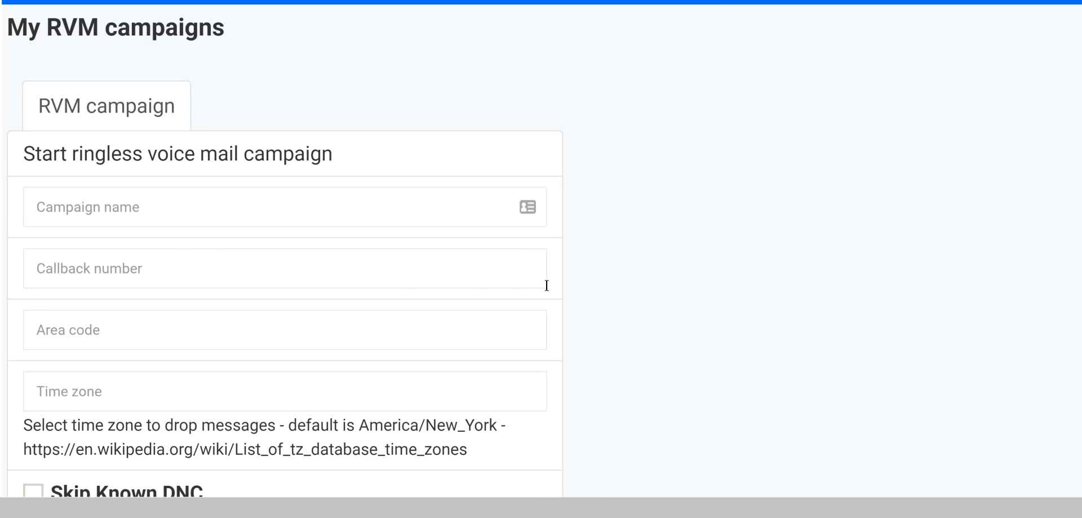
{"action": "scroll", "coordinate": [455, 290], "scroll_direction": "down", "scroll_amount": 5}
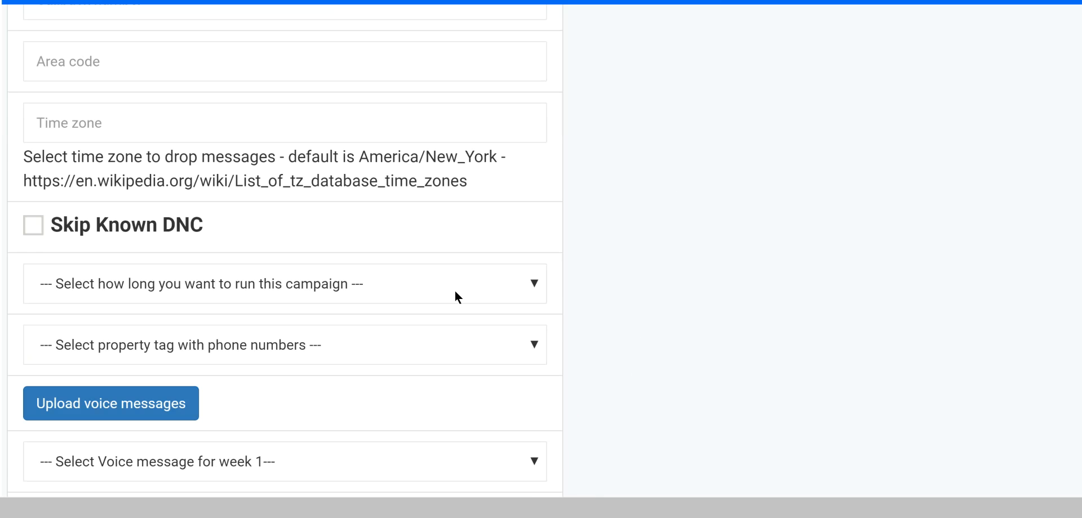
{"action": "left_click", "coordinate": [534, 287]}
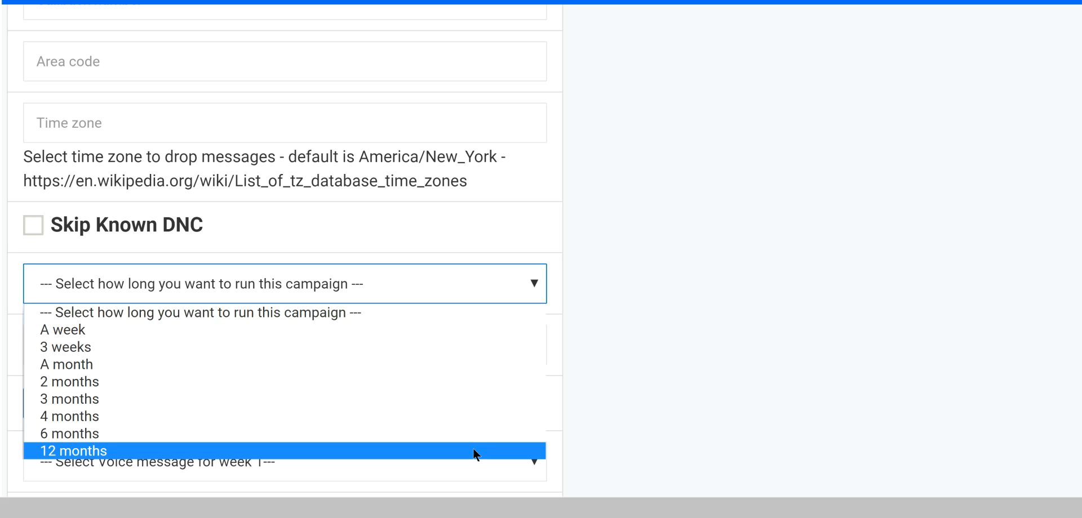
{"action": "left_click", "coordinate": [696, 277]}
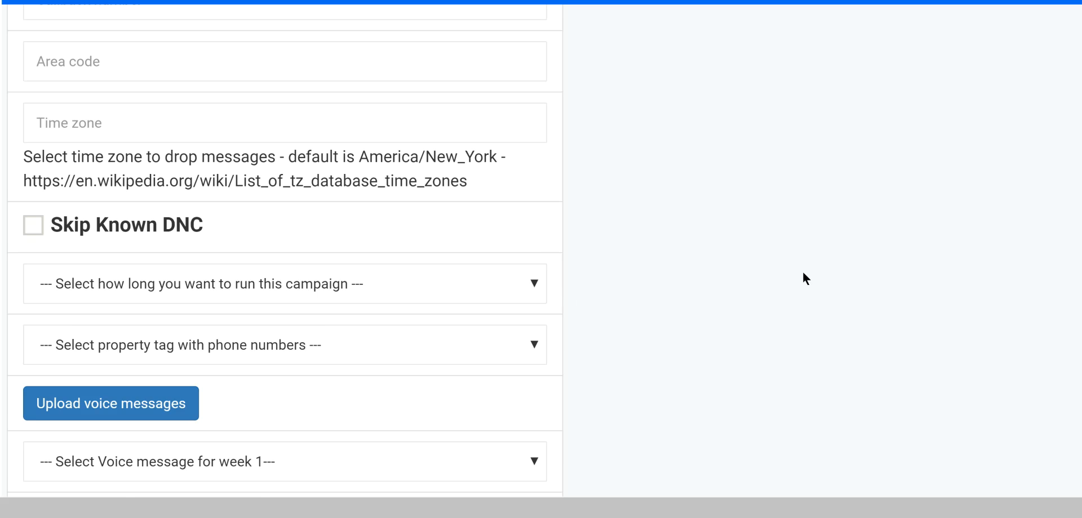
{"action": "scroll", "coordinate": [803, 273], "scroll_direction": "down", "scroll_amount": 5}
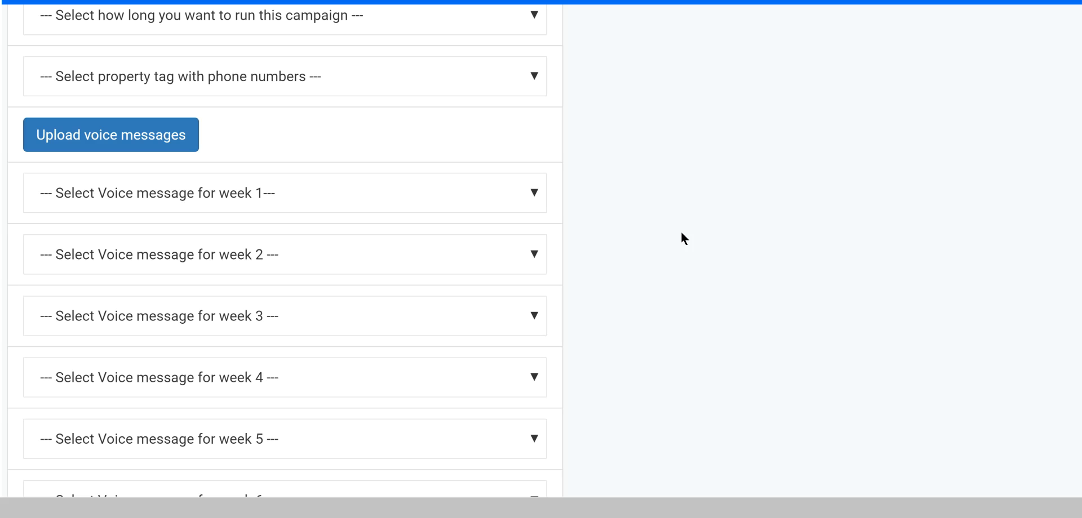
{"action": "scroll", "coordinate": [679, 235], "scroll_direction": "up", "scroll_amount": 10}
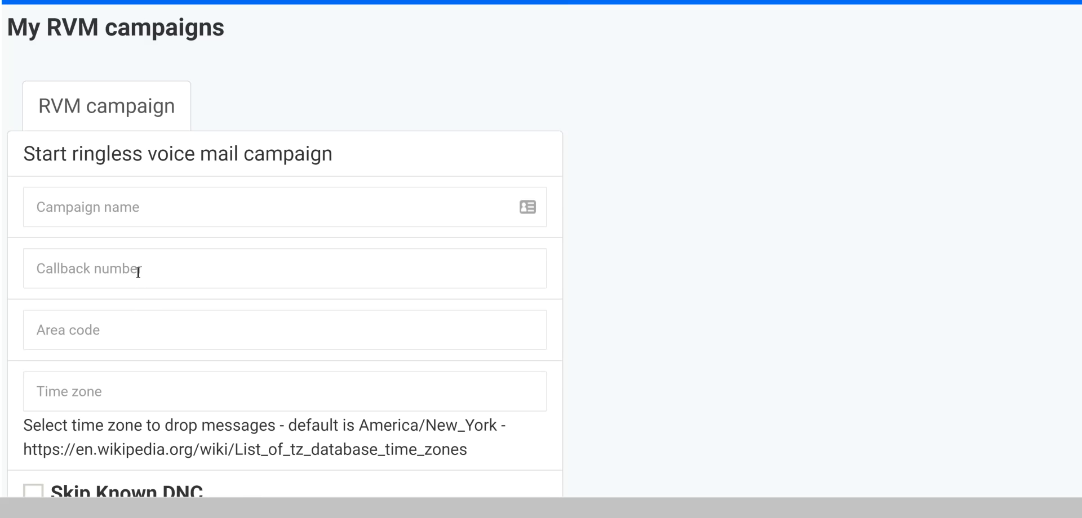
{"action": "left_click", "coordinate": [223, 223]}
- Return to the property search options and add CRM_Default to the tags to exclude
{"action": "left_click", "coordinate": [379, 107]}
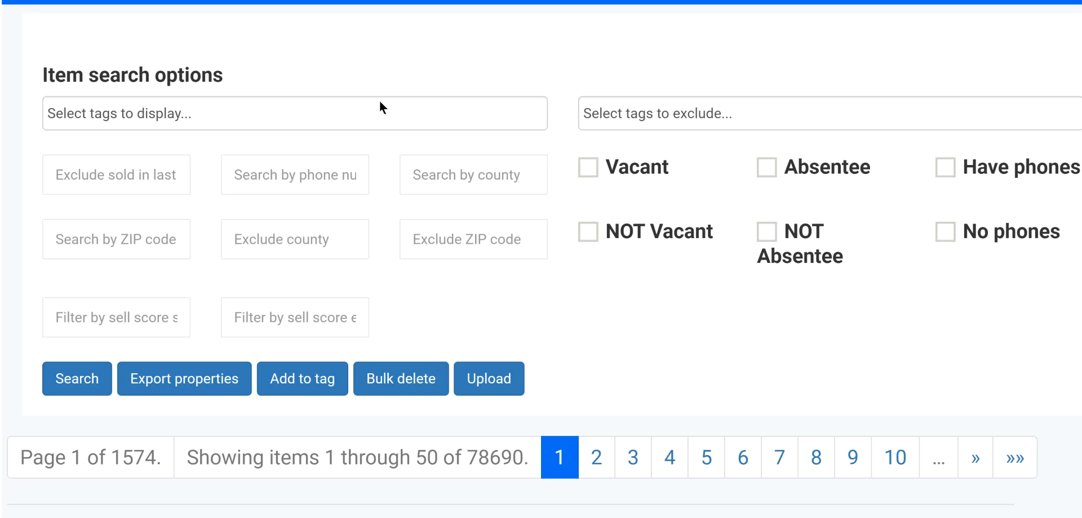
{"action": "left_click", "coordinate": [678, 117]}
{"action": "left_click", "coordinate": [646, 209]}
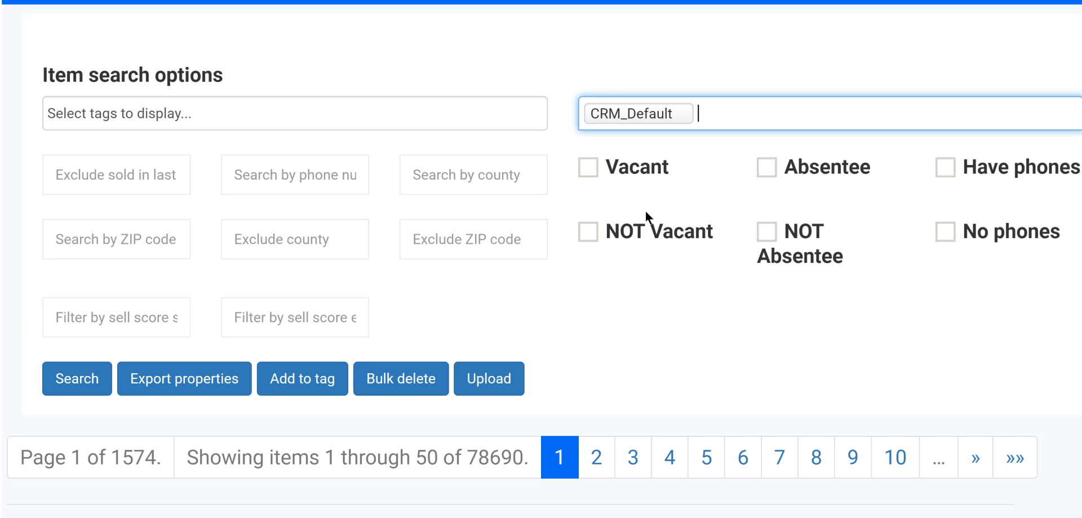